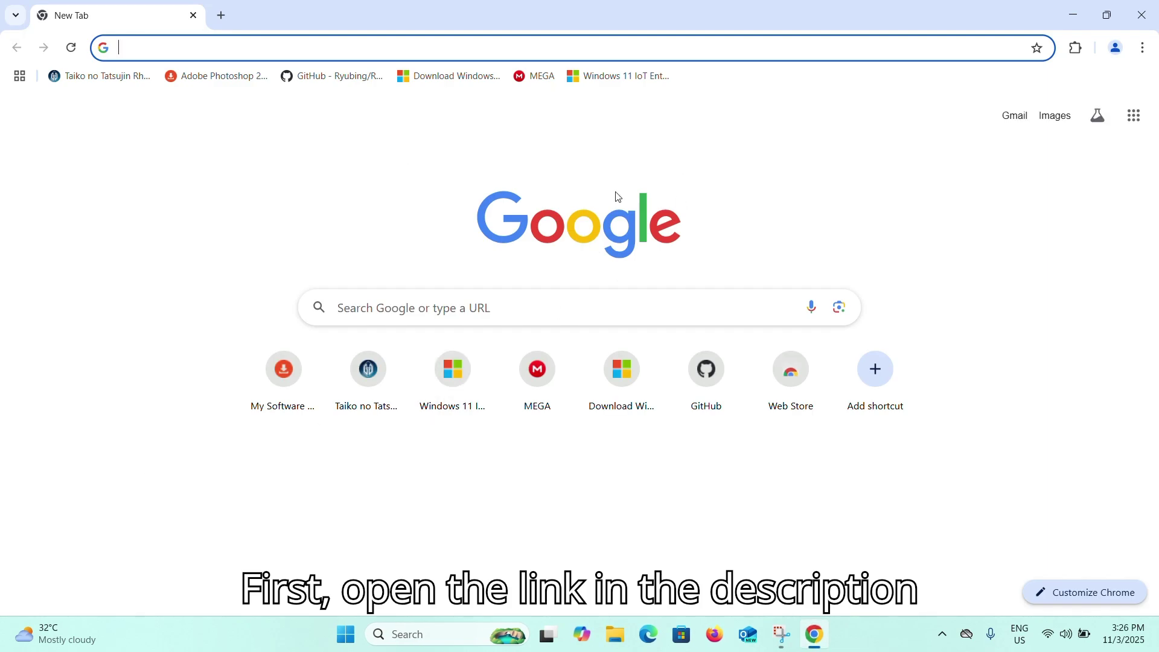
Reach the Windows 11 IoT Enterprise LTSC evaluation page and its download form
click(620, 82)
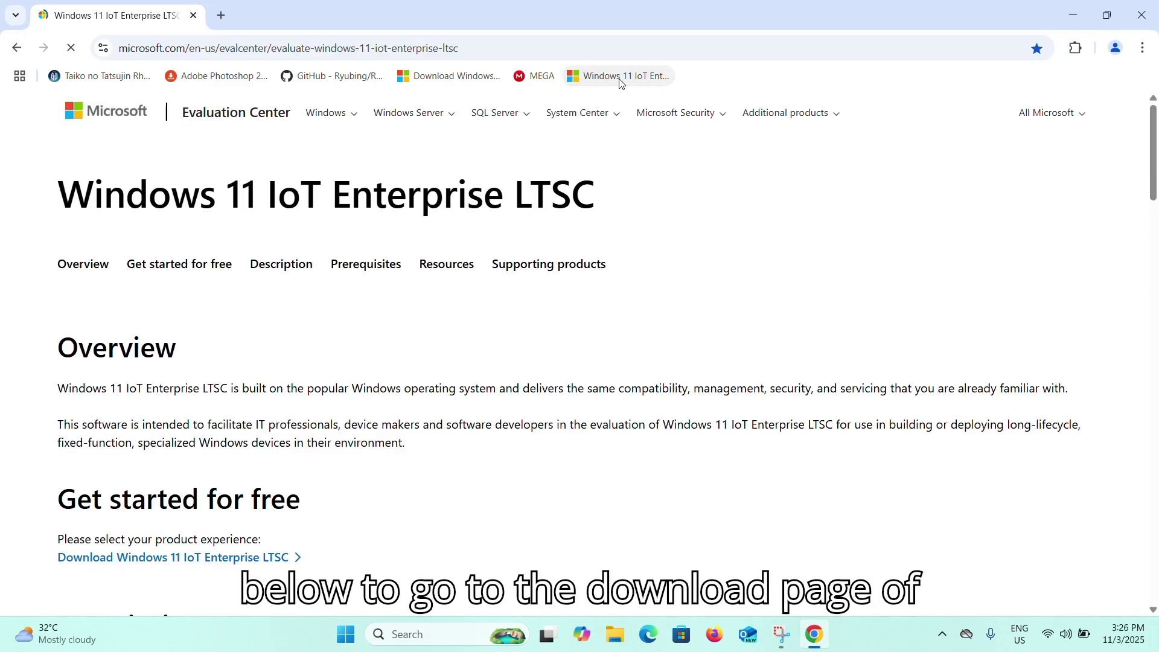
drag(61, 201, 606, 210)
click(605, 209)
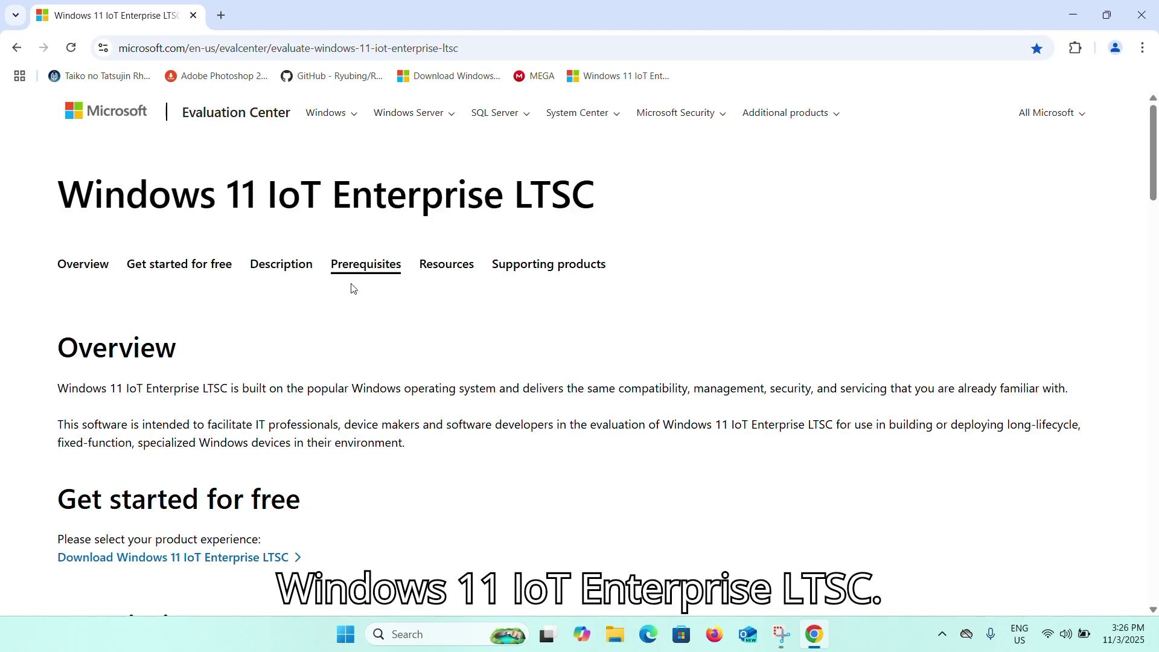
click(293, 558)
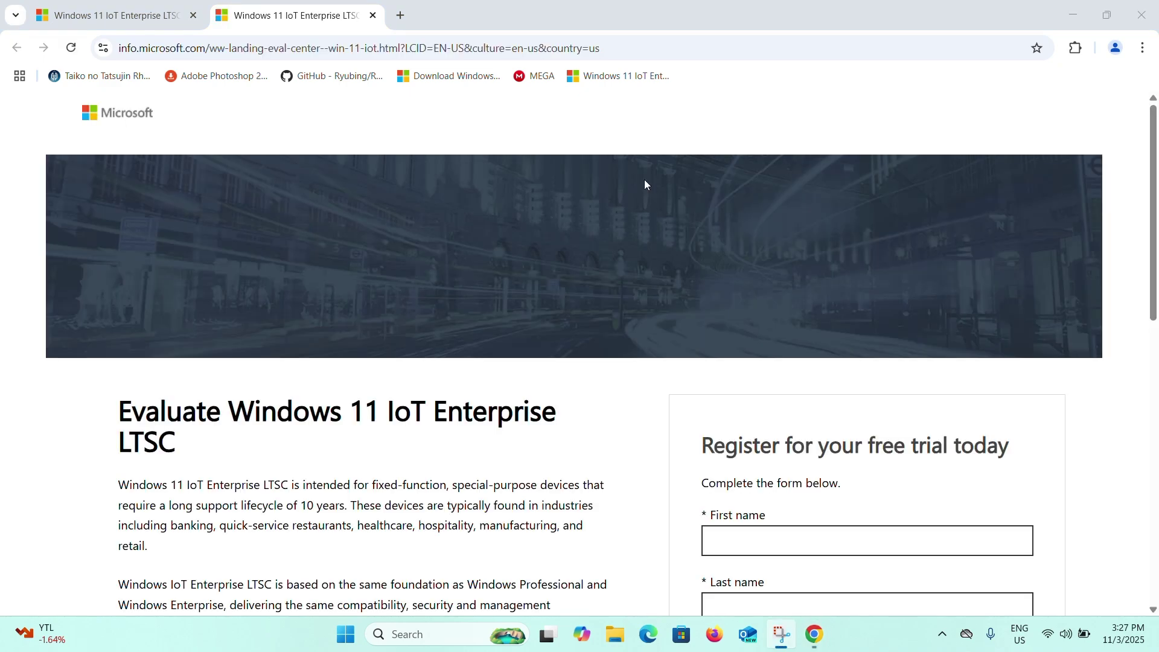
drag(229, 412, 507, 453)
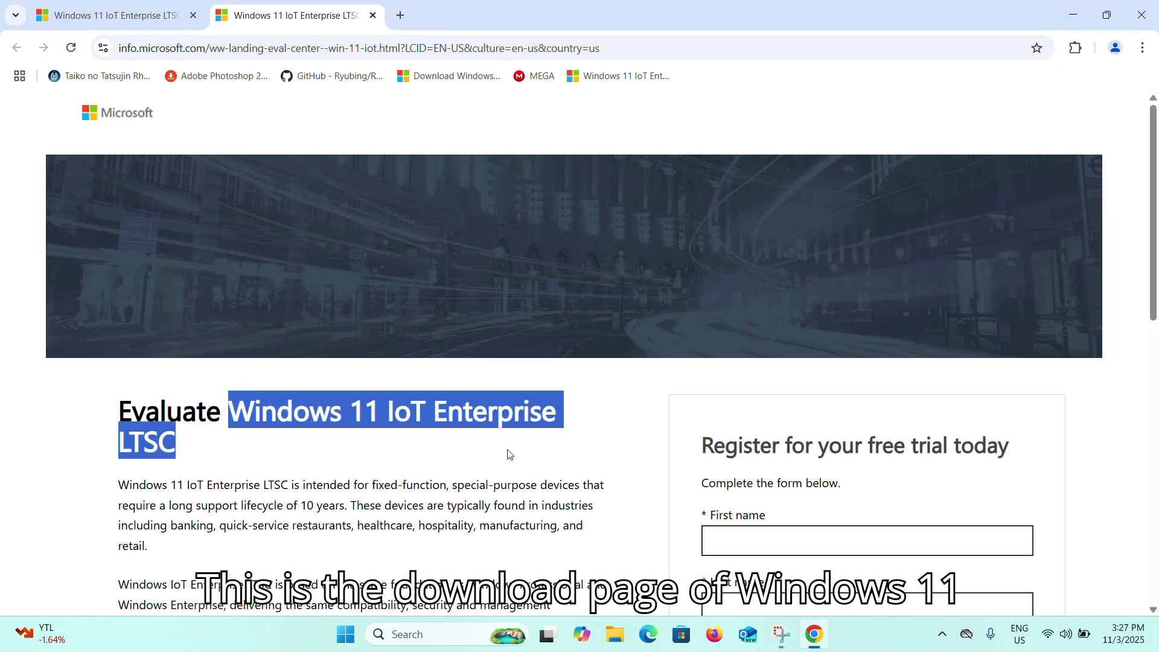
Review the x64/ARM64 architecture note and begin the registration form at First name
click(352, 444)
scroll(261, 481, down, 2)
scroll(261, 481, down, 2)
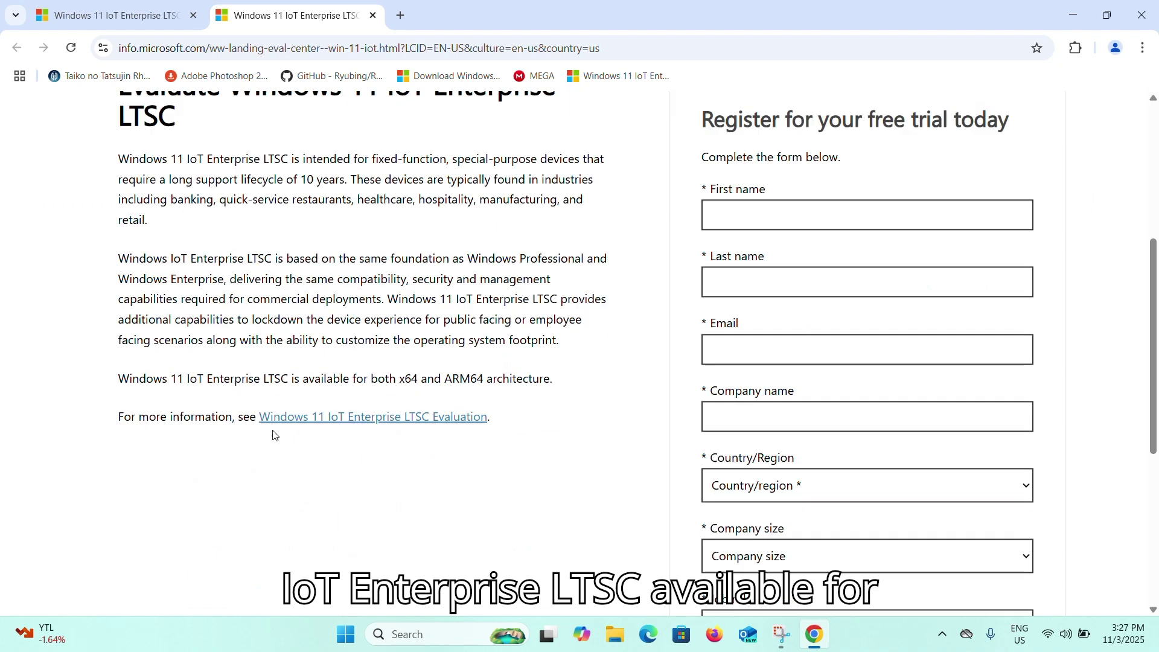
scroll(272, 435, down, 1)
scroll(525, 396, up, 2)
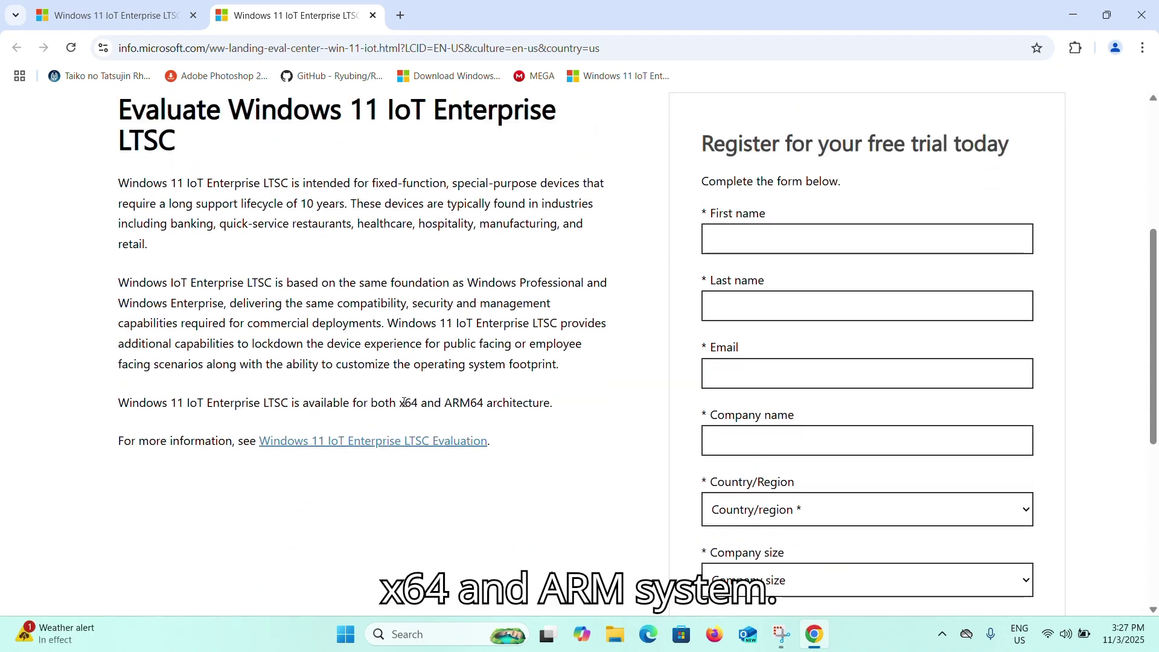
drag(399, 403, 488, 404)
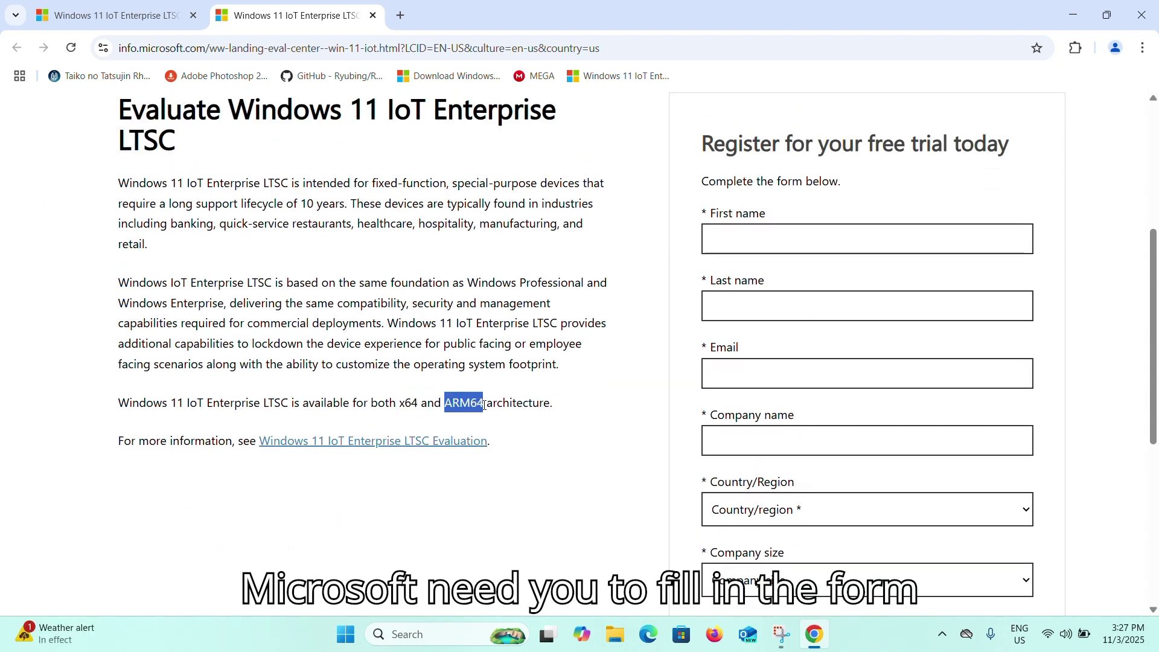
click(680, 313)
click(733, 250)
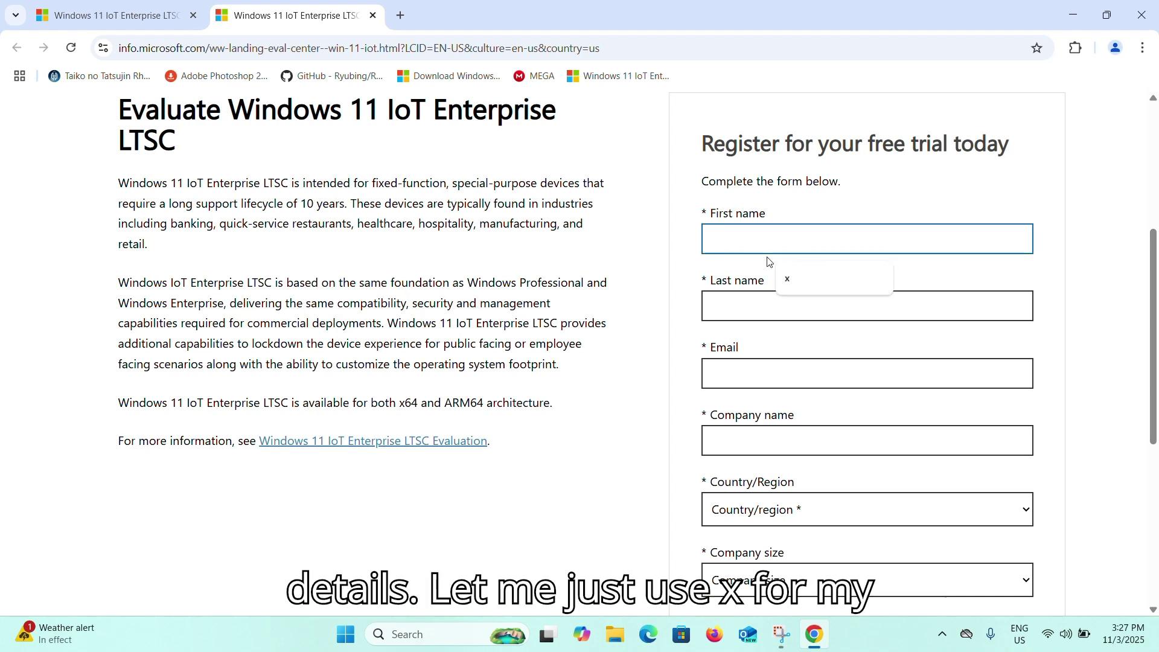
text(x)
Fill name, email and company from suggestions, choose Argentina and company size 1
key(Tab)
text(x)
key(Tab)
text(x)
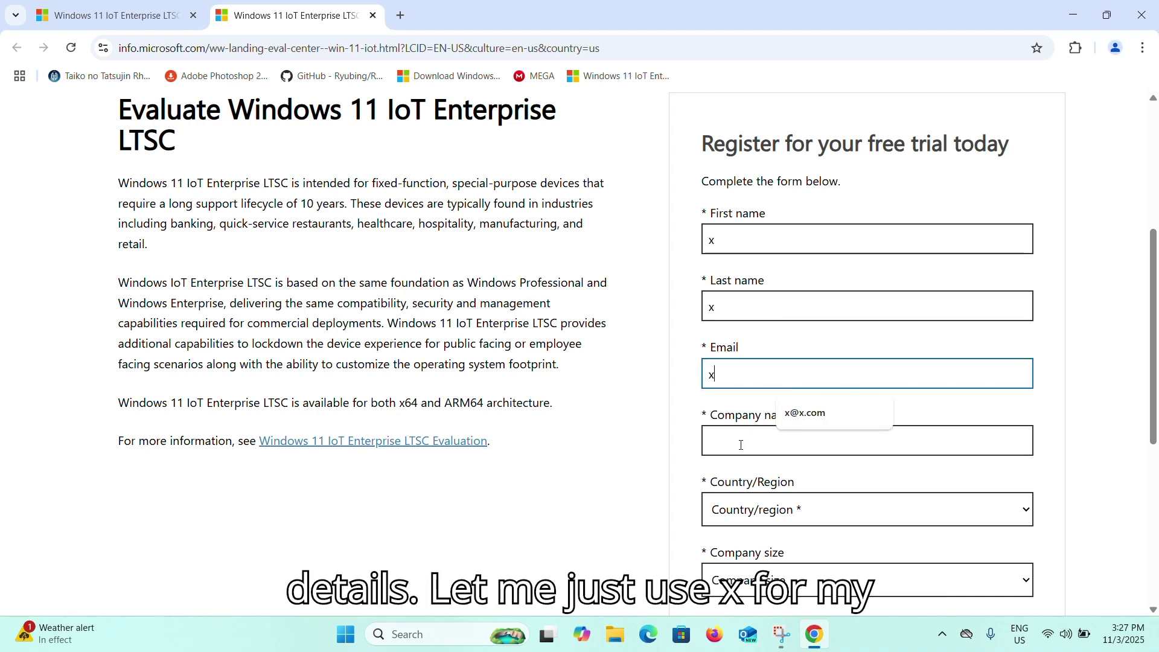
click(832, 408)
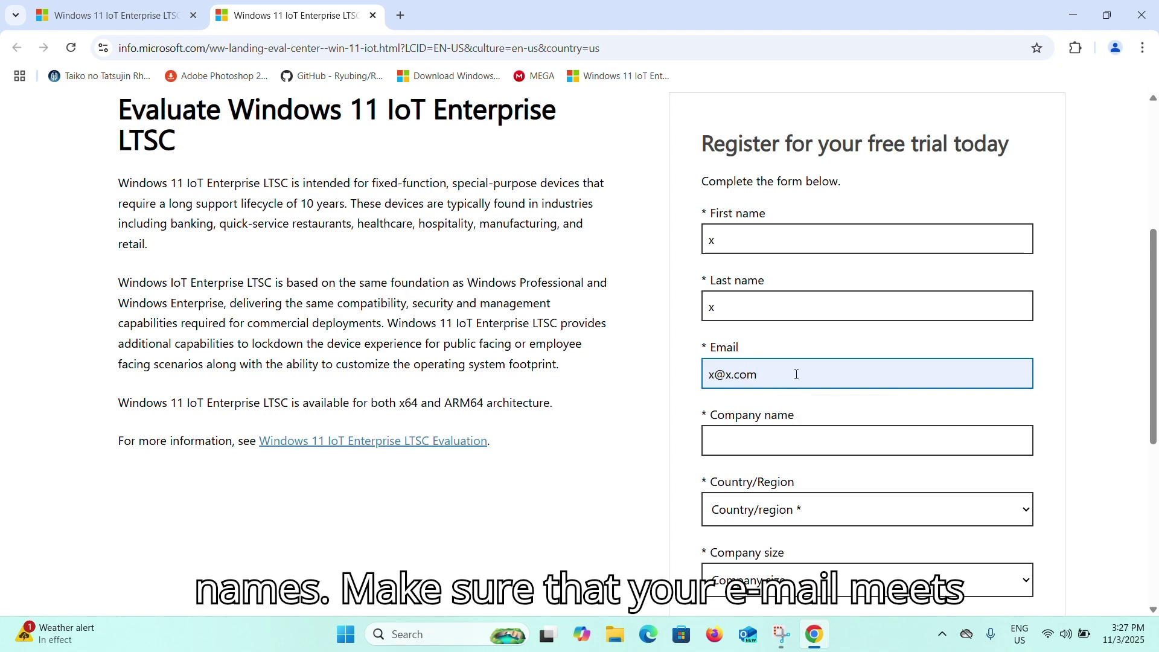
click(795, 451)
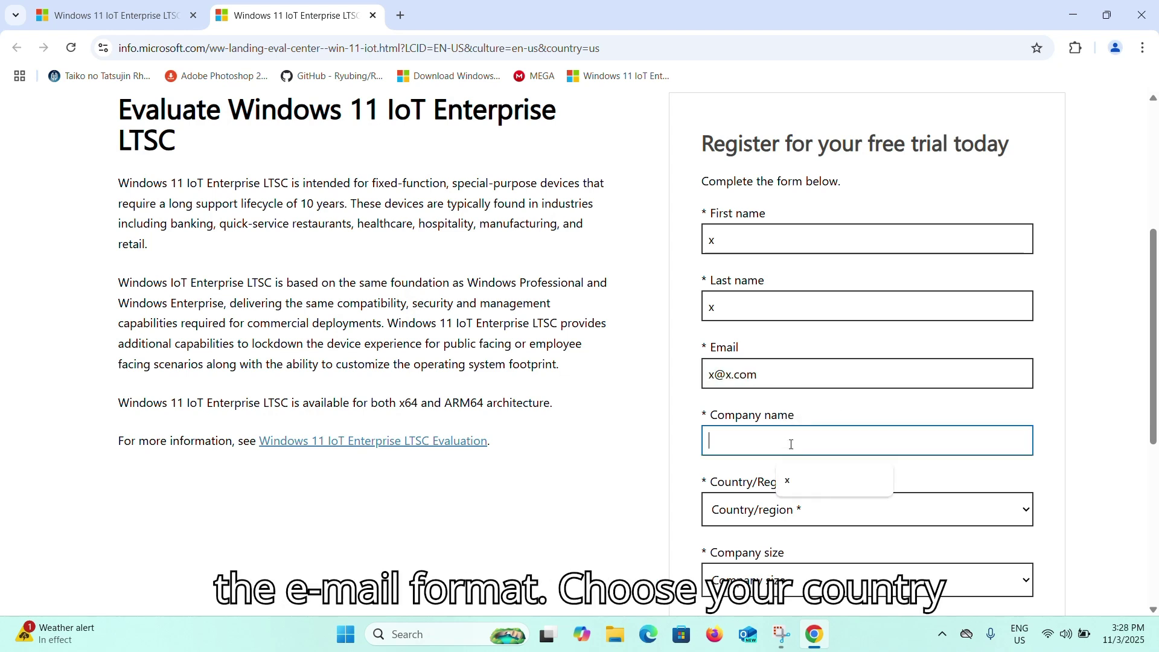
text(x)
click(752, 515)
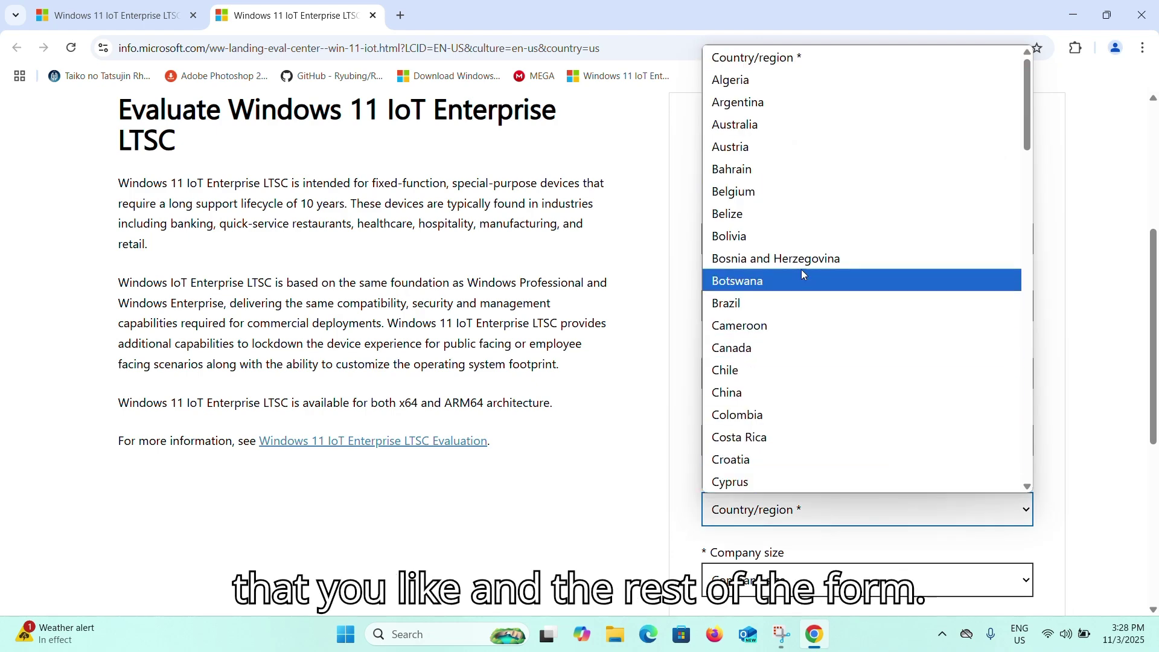
click(775, 102)
scroll(776, 418, down, 1)
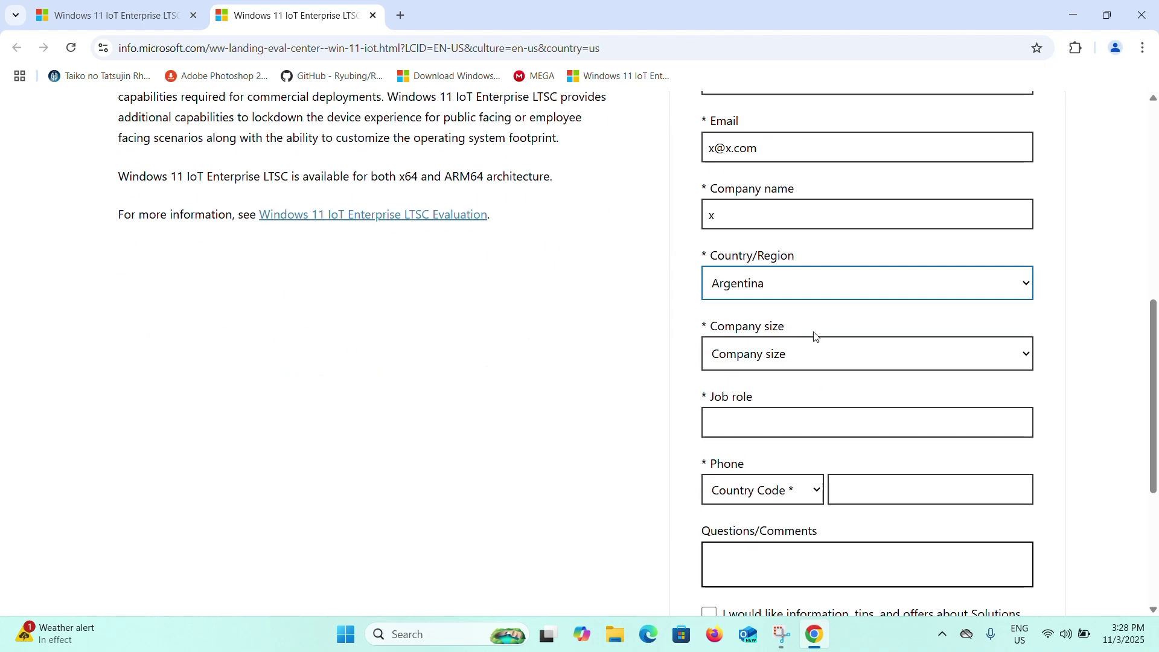
click(819, 353)
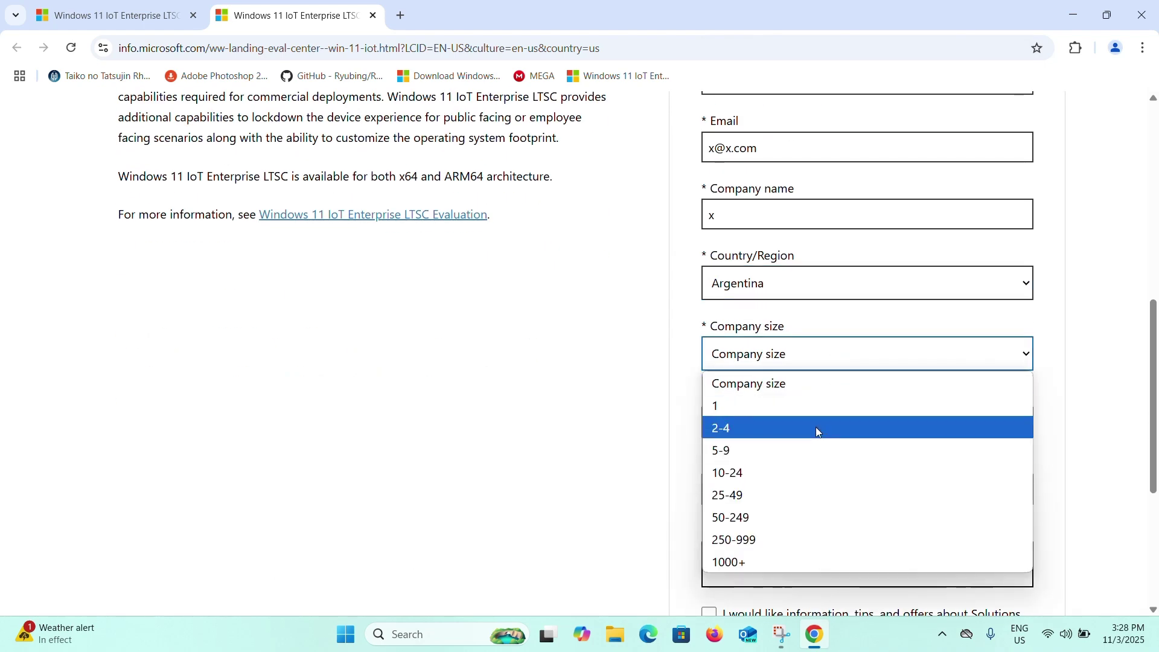
click(792, 406)
Enter job role and a Colombia (+57) phone number, then submit with Download now
click(788, 426)
text(x)
click(858, 490)
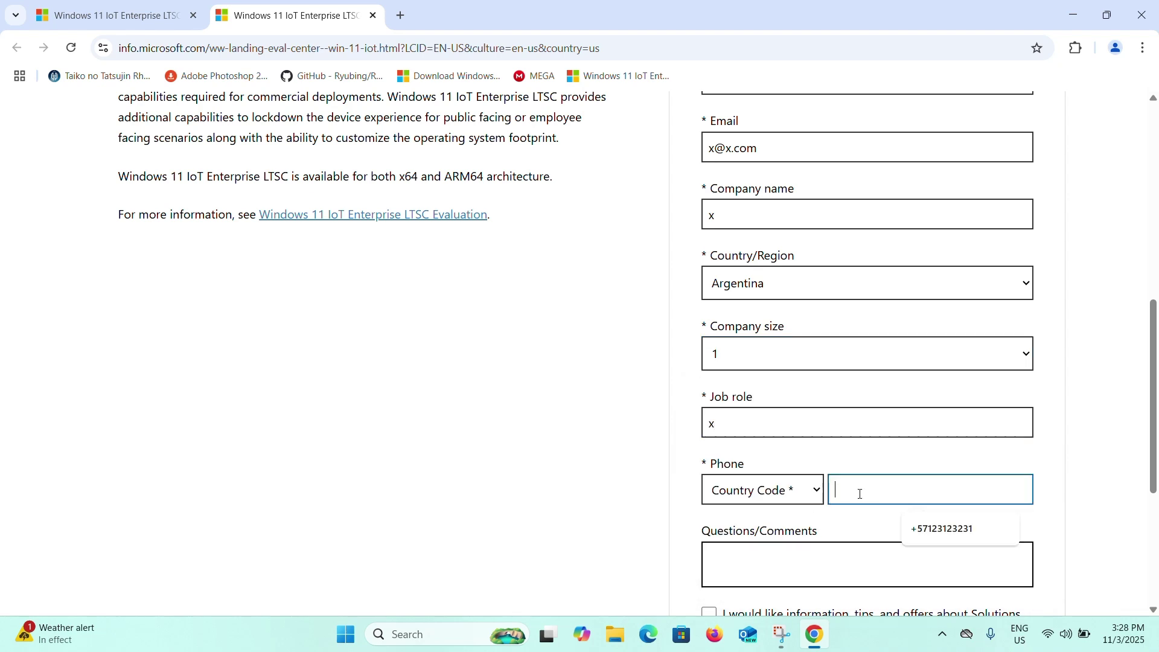
click(932, 528)
click(766, 490)
click(758, 352)
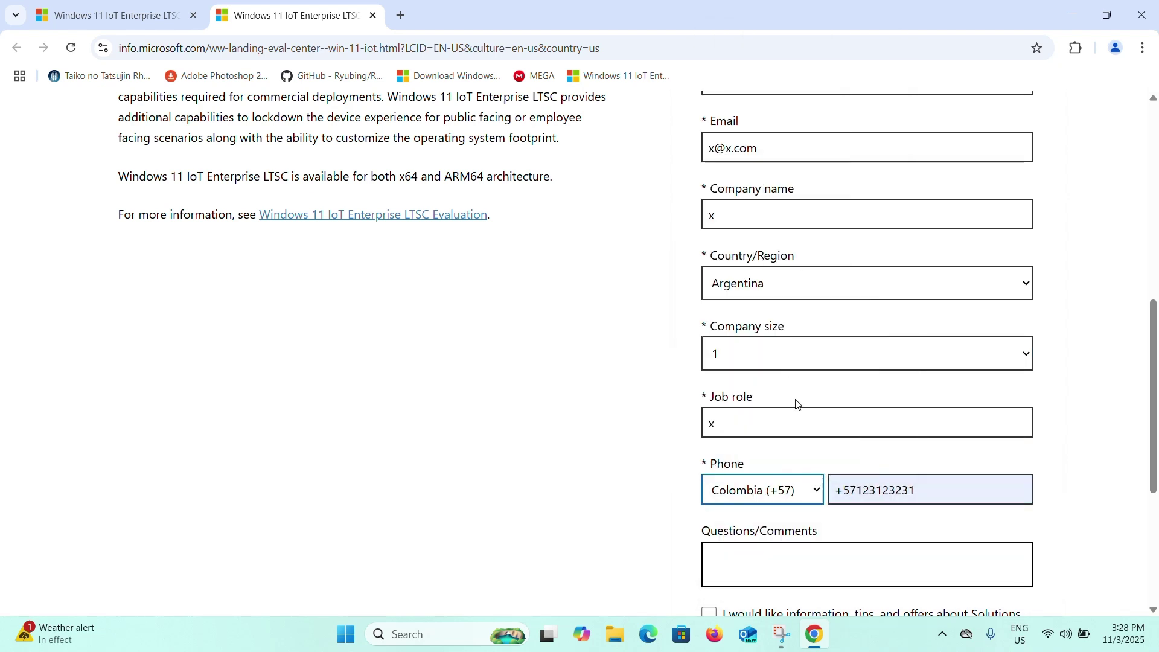
click(827, 568)
scroll(723, 520, down, 1)
scroll(722, 520, down, 1)
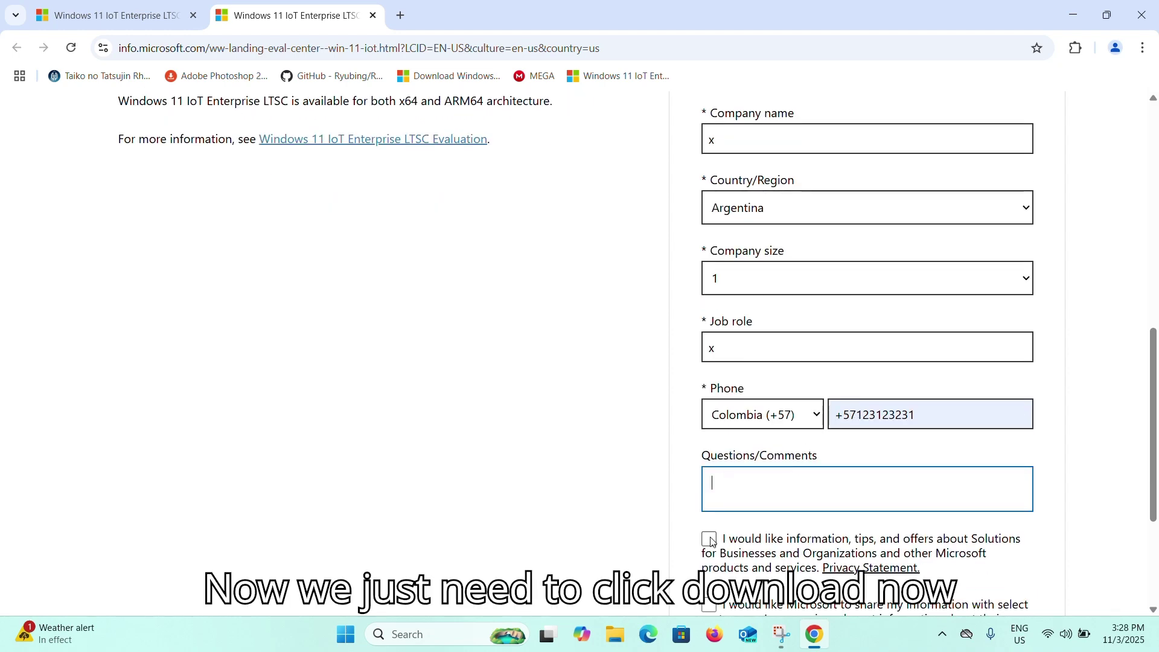
scroll(737, 514, down, 3)
click(739, 475)
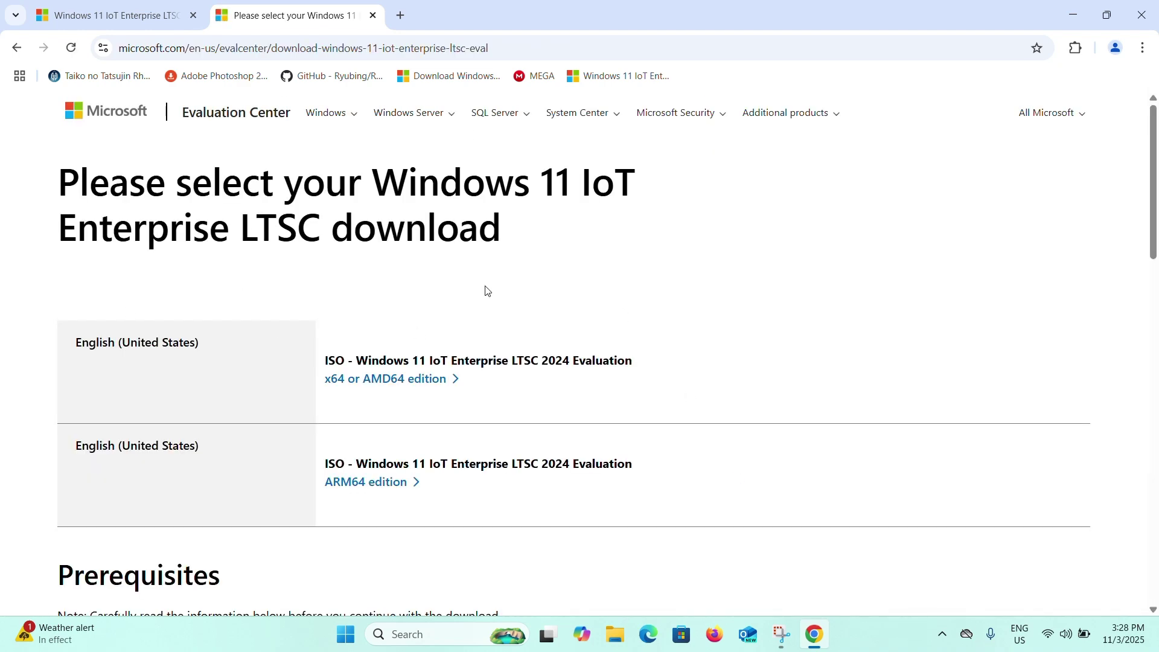
scroll(480, 275, down, 2)
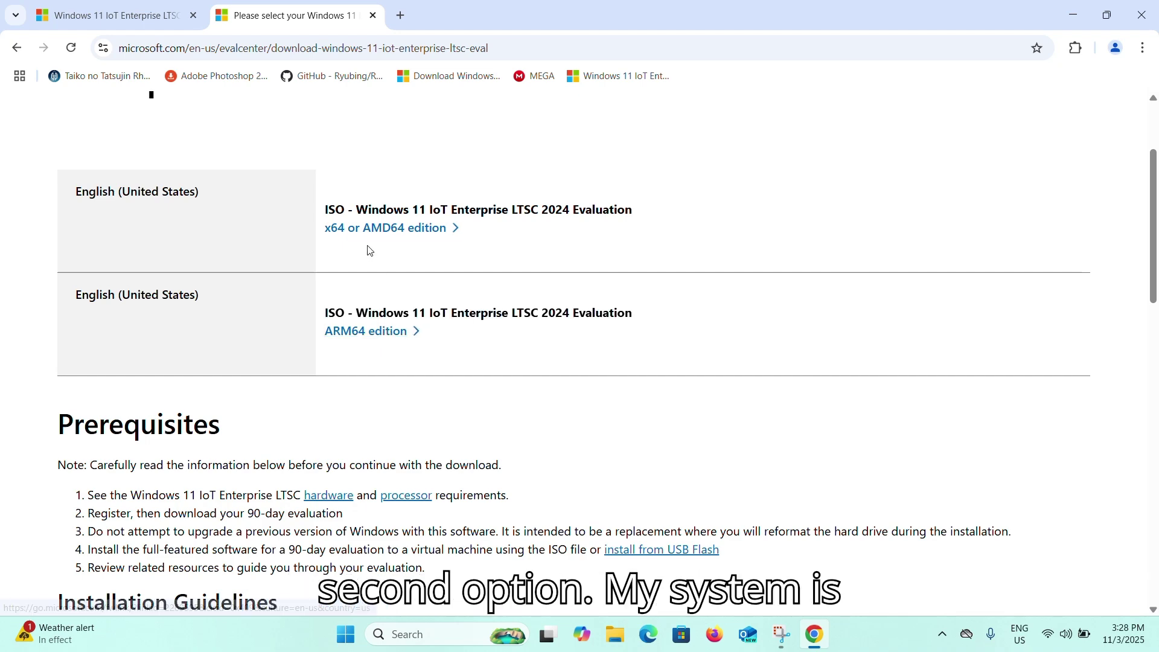
Download the x64/AMD64 ISO of Windows 11 IoT Enterprise LTSC 2024 Evaluation (4.7 GB)
click(368, 229)
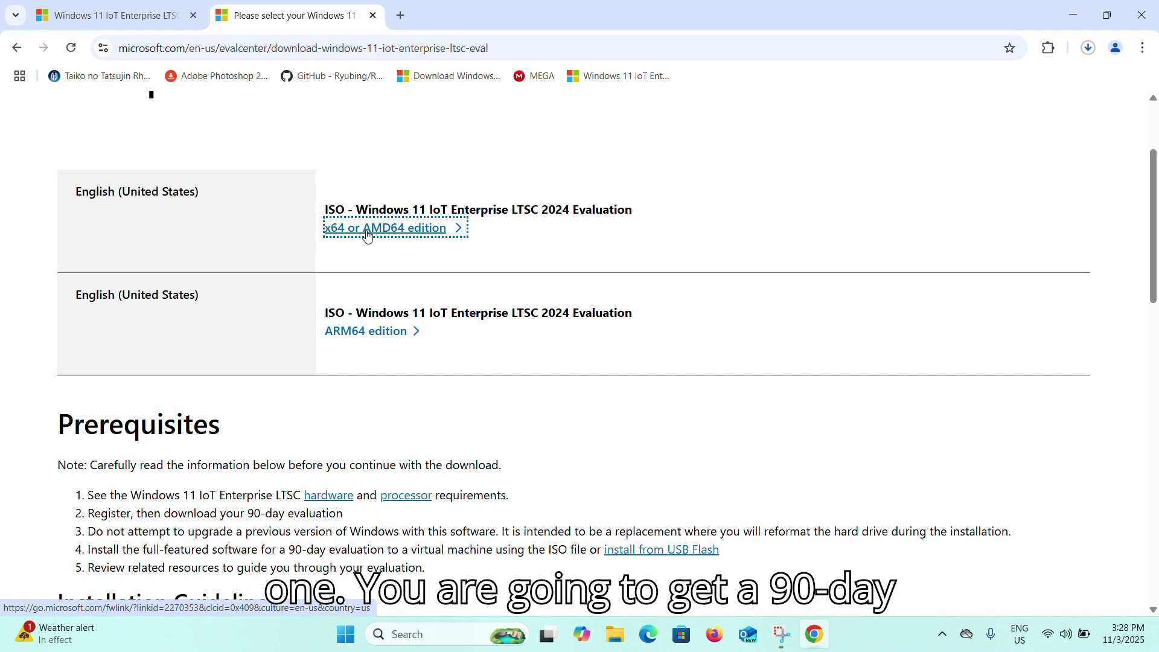
scroll(368, 235, down, 1)
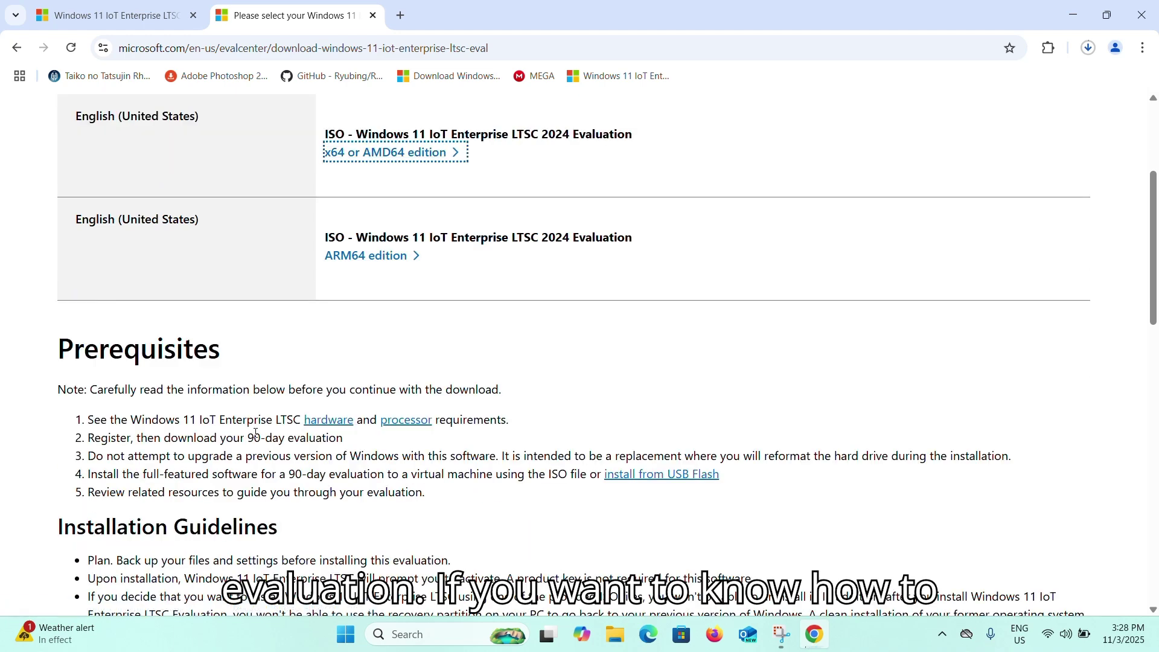
drag(247, 437, 352, 445)
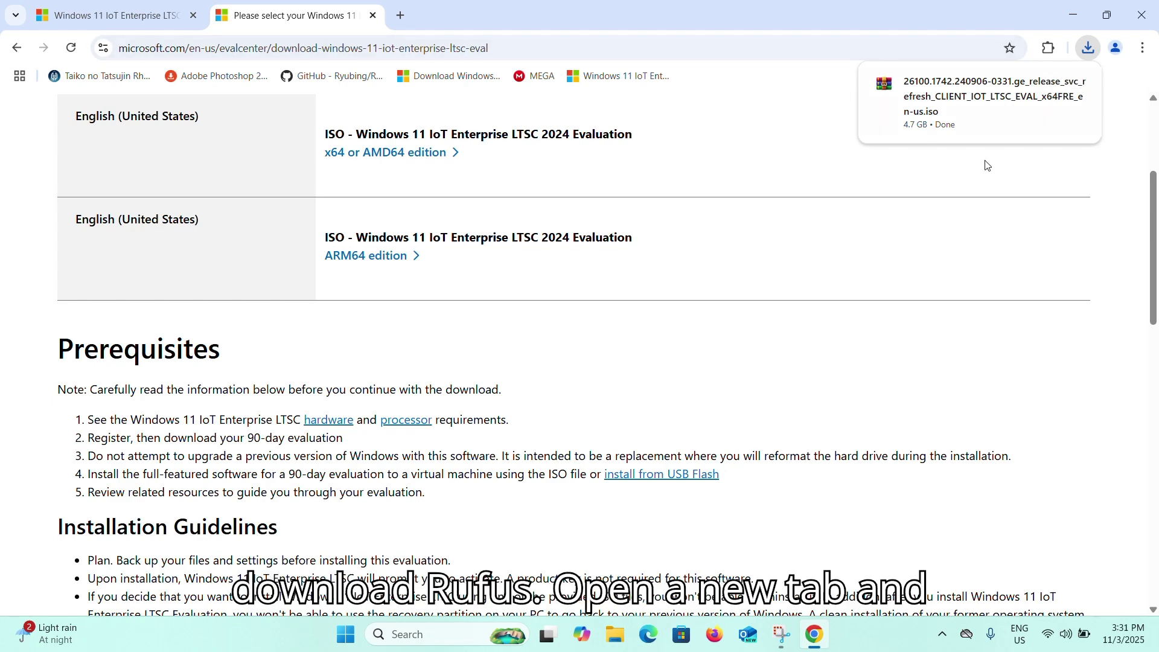
Search 'rufus', go to rufus.ie and download the standard rufus-4.6.exe, then view downloads
click(401, 15)
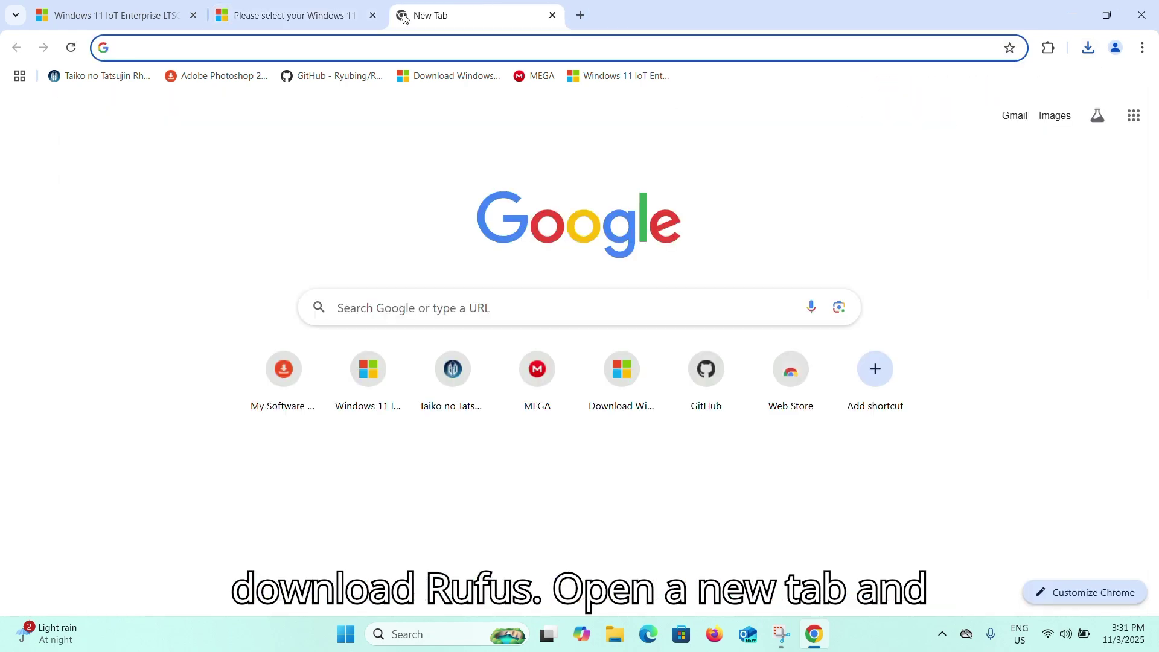
text(rufus)
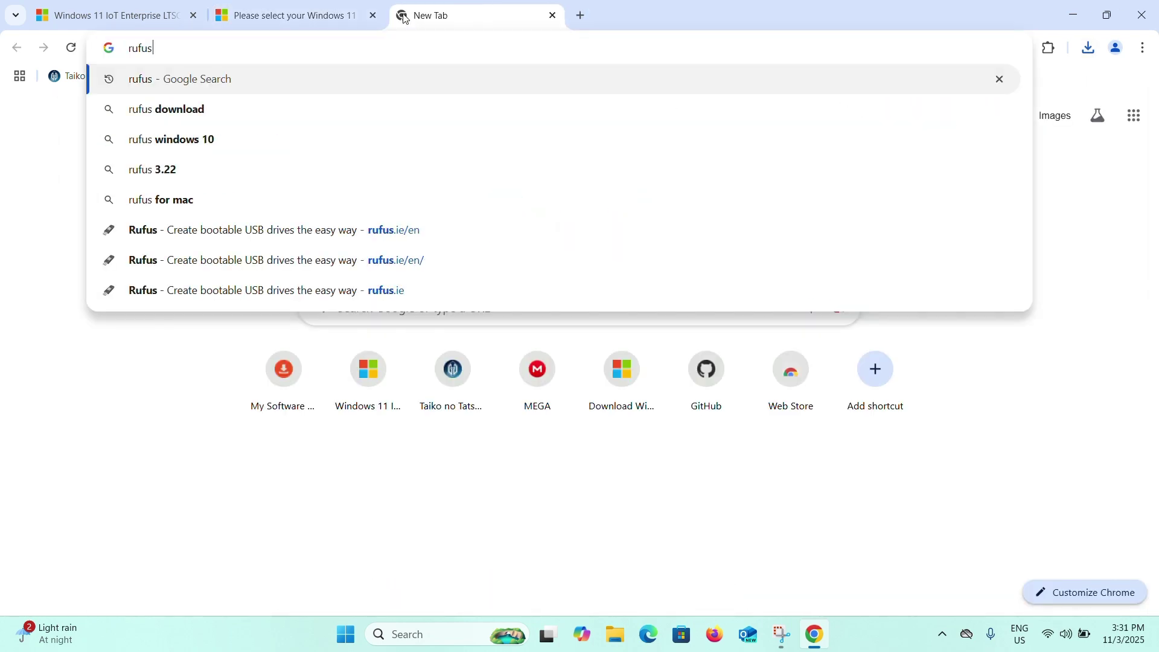
key(Return)
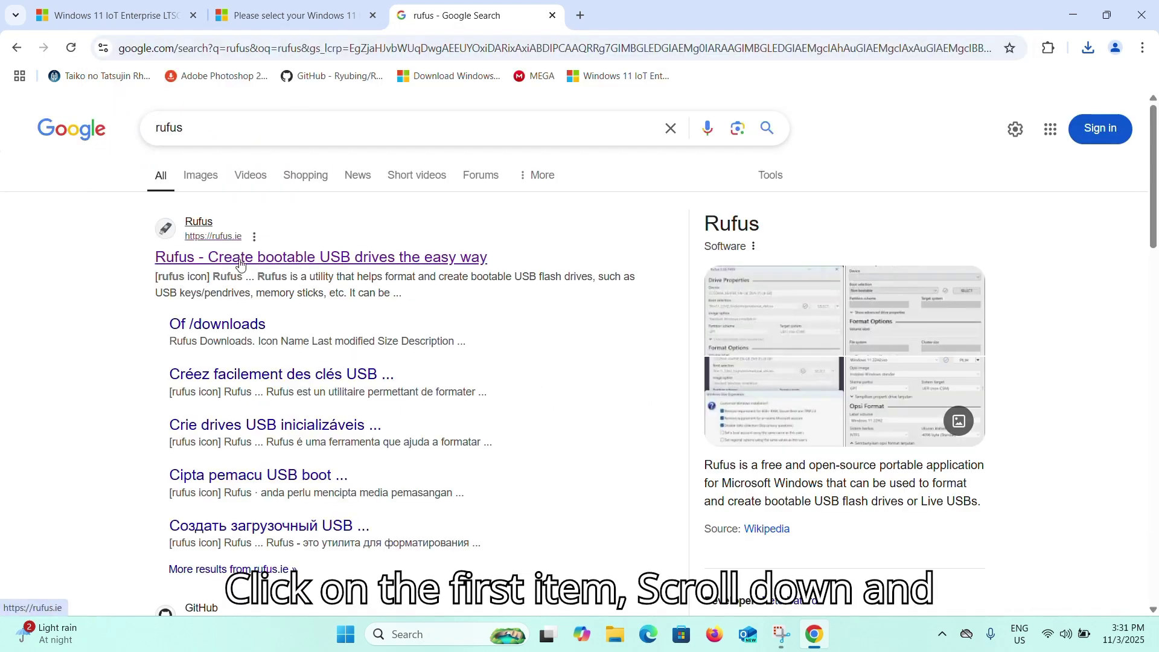
click(214, 257)
scroll(498, 306, down, 5)
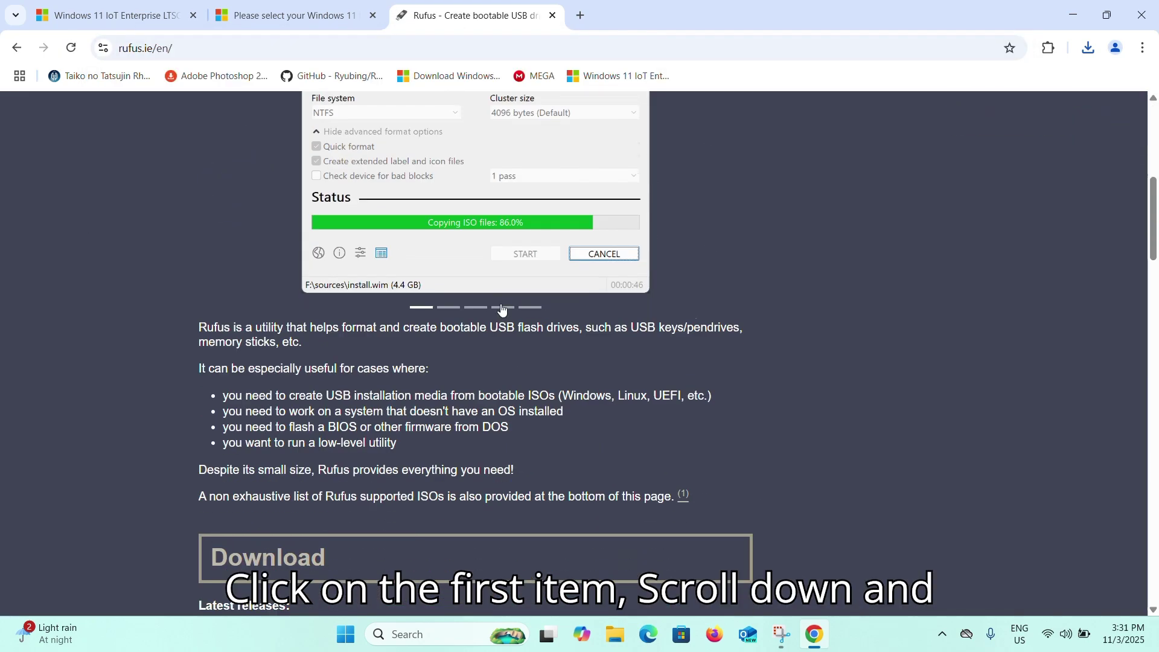
scroll(500, 305, down, 3)
click(288, 437)
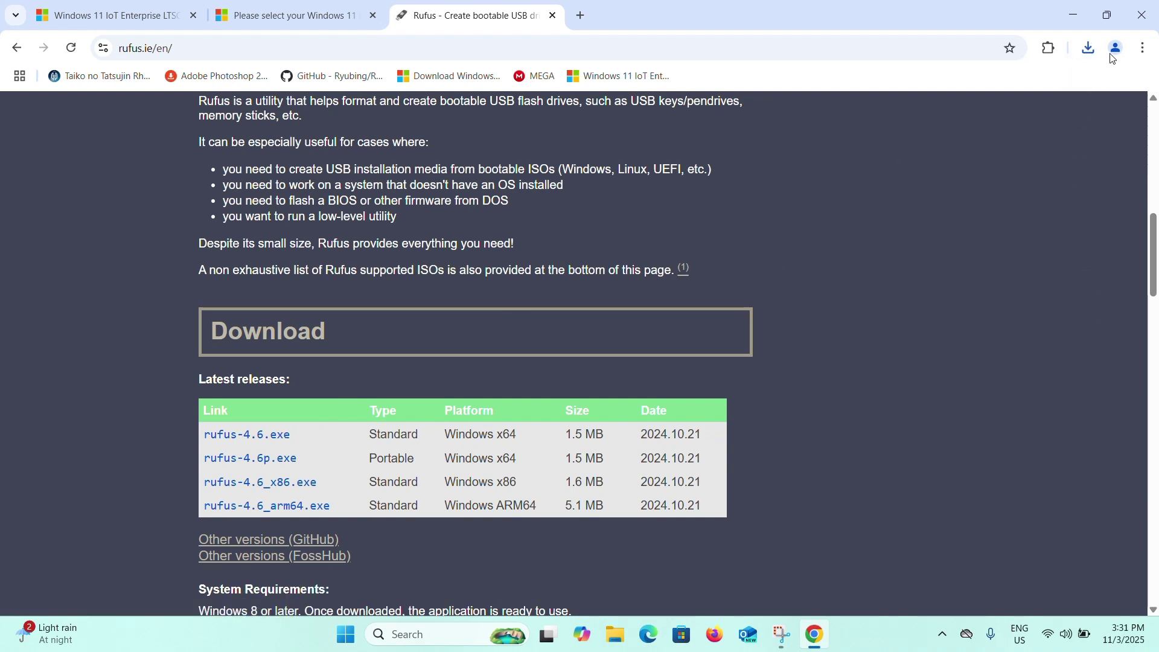
click(1090, 49)
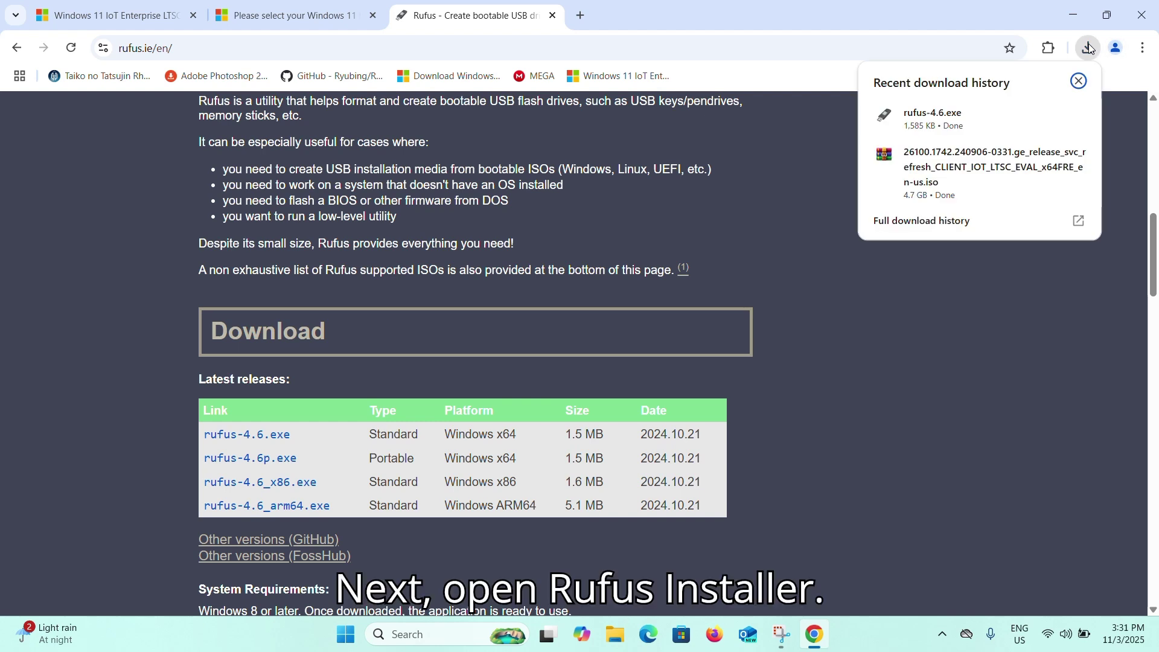
Launch rufus-4.6.exe and load the downloaded Windows 11 IoT ISO as the boot image
click(906, 126)
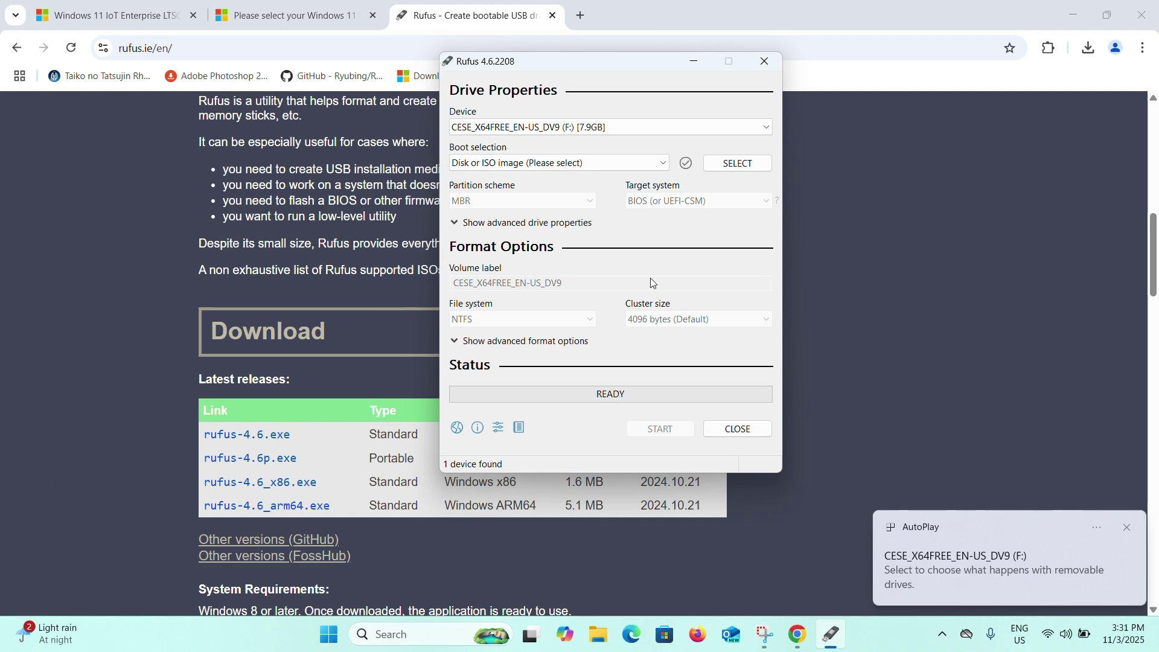
click(738, 165)
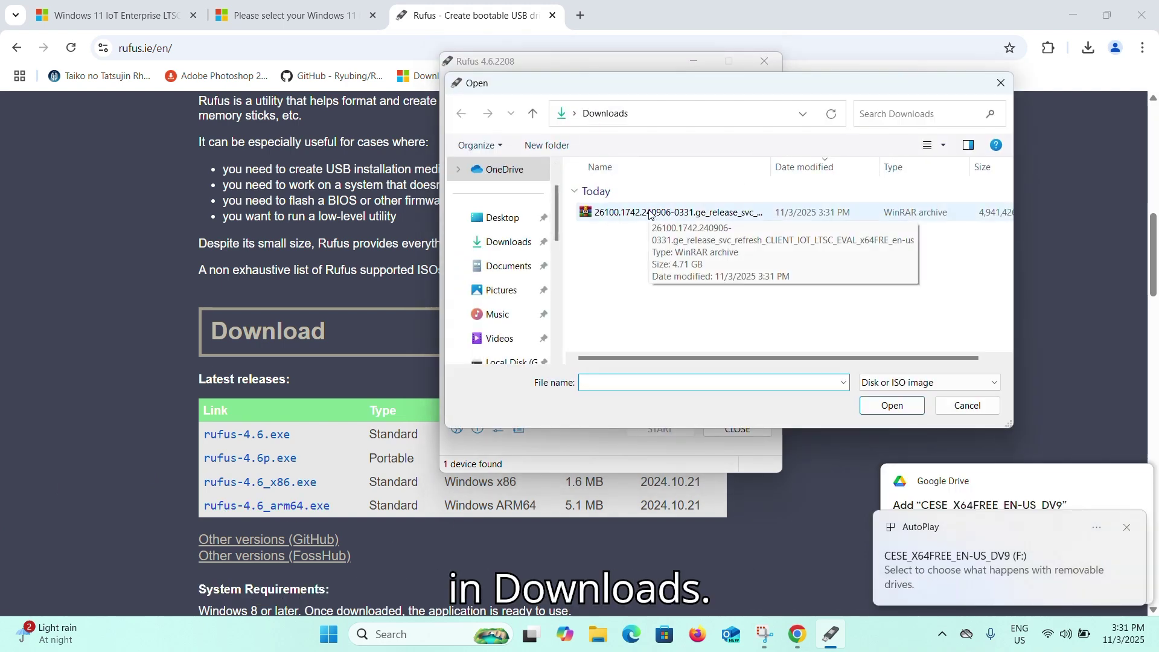
double_click(649, 214)
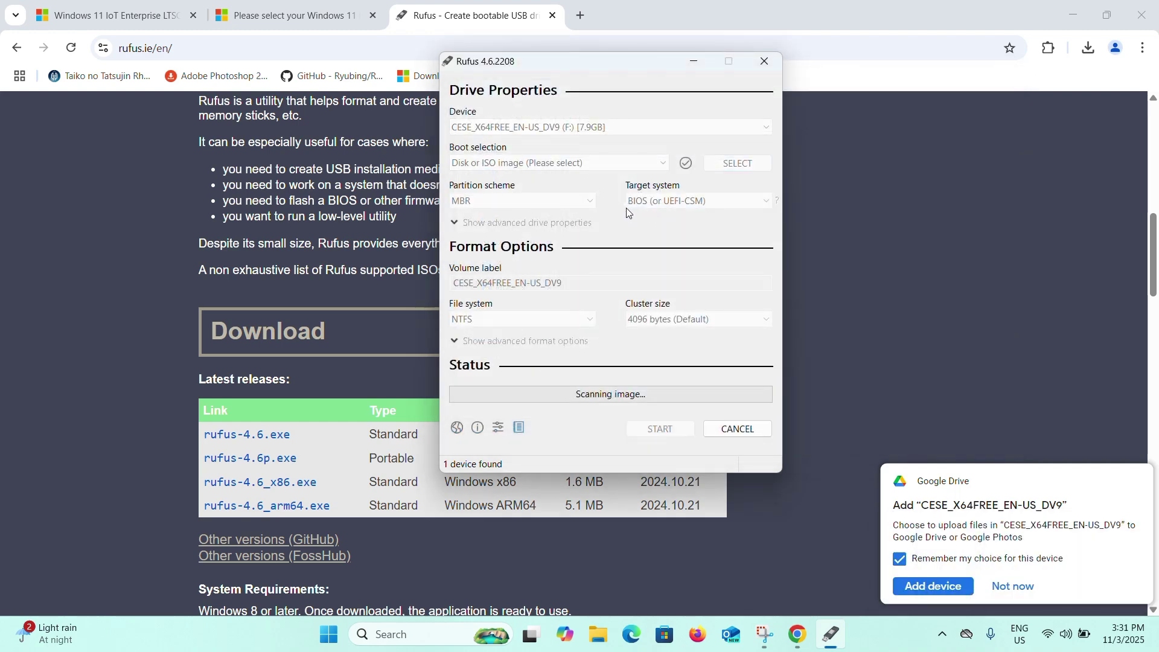
click(1026, 592)
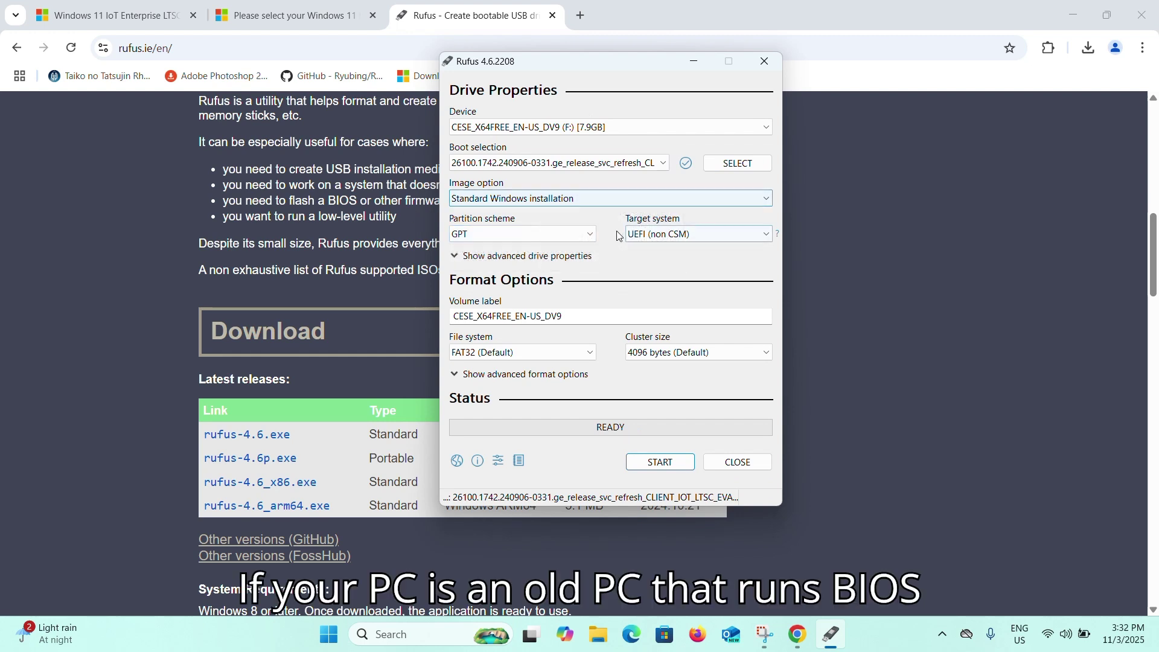
Compare MBR and GPT partition schemes and their target system options
click(584, 234)
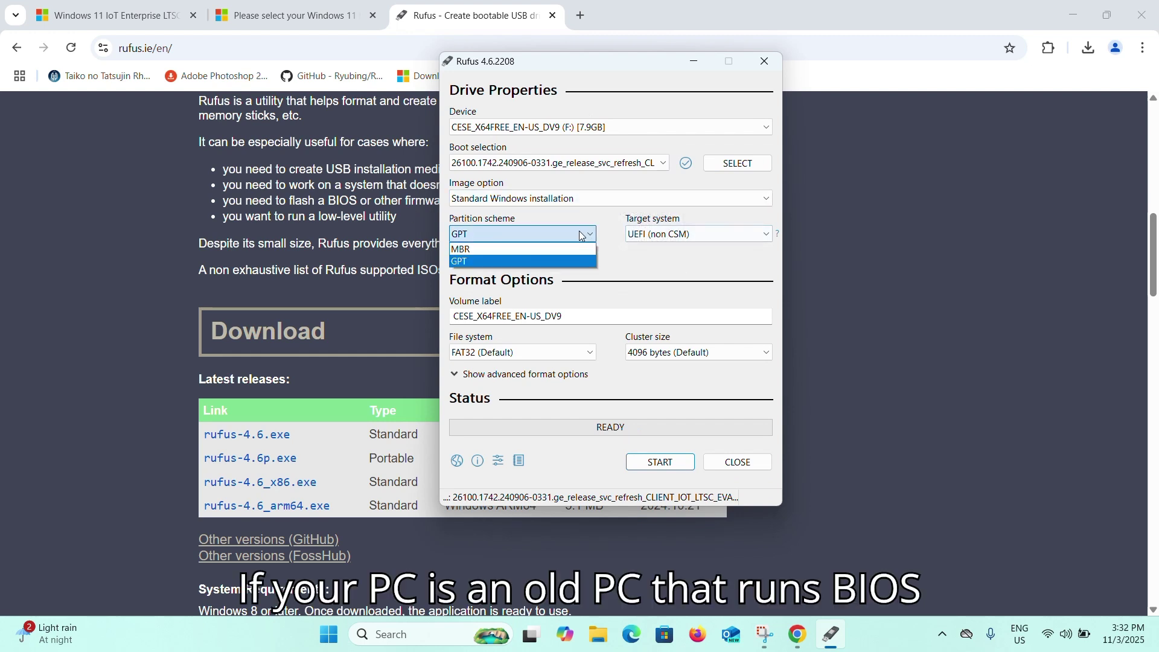
click(484, 249)
click(643, 238)
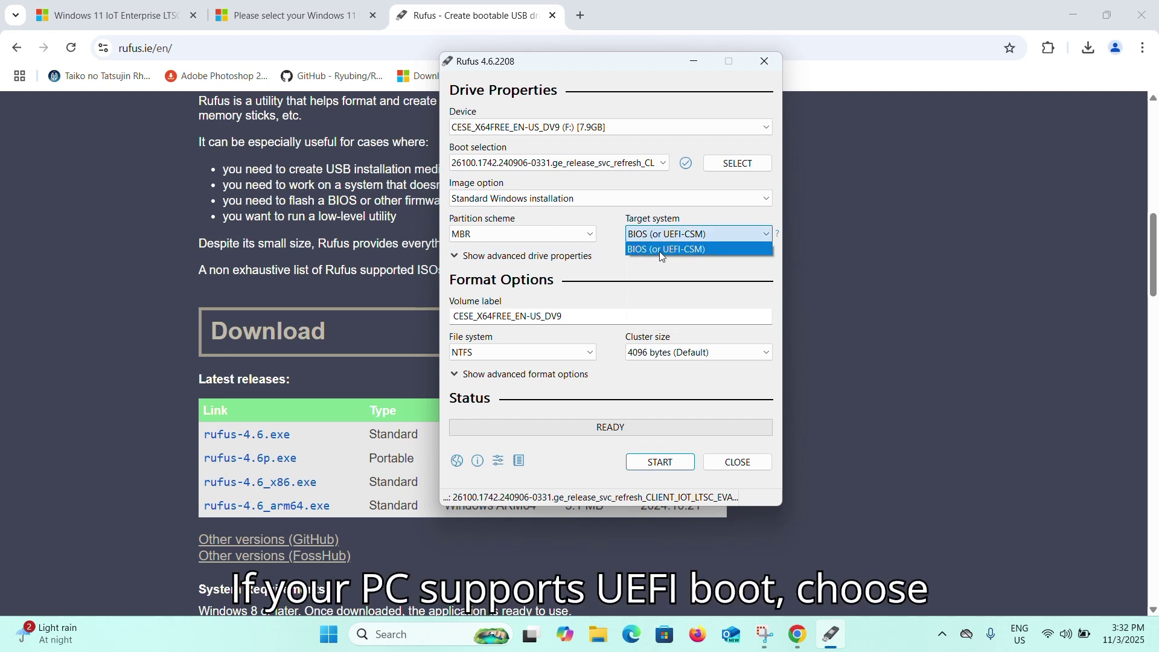
click(501, 239)
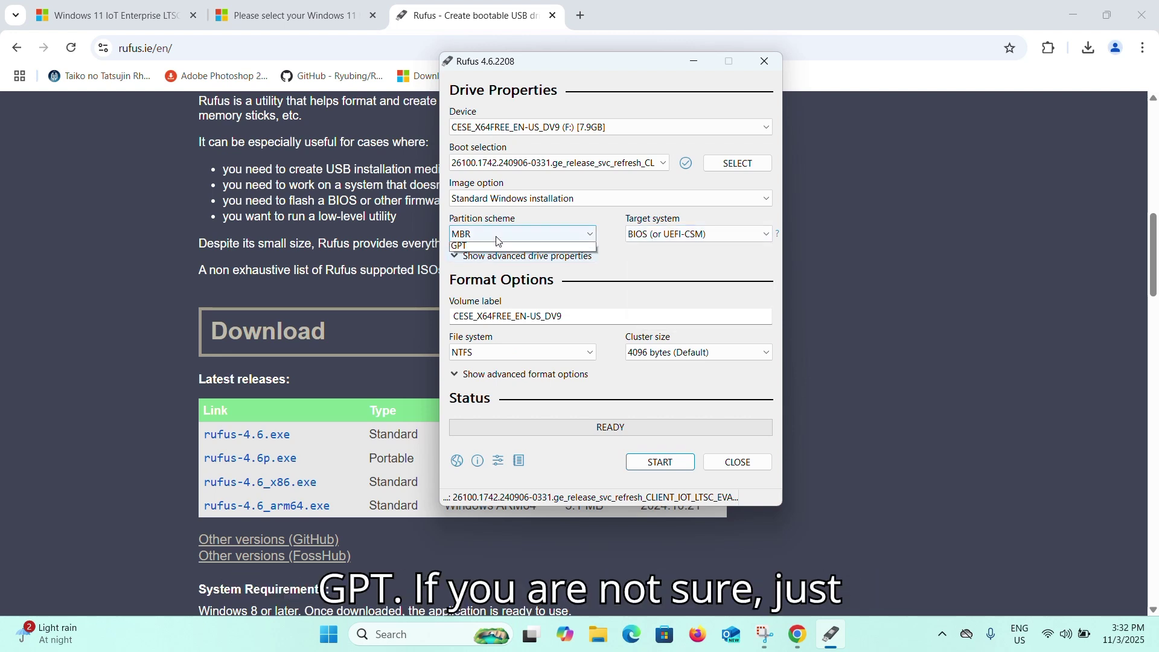
click(480, 264)
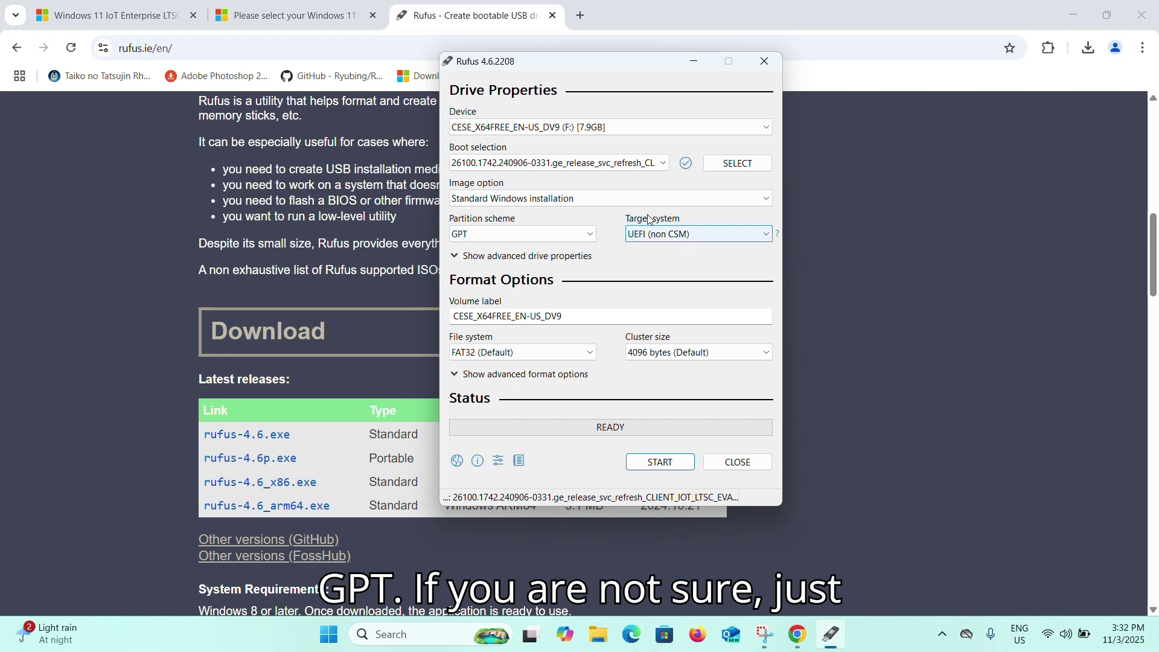
Settle on MBR with BIOS or UEFI-CSM and start writing the ISO to the USB drive
click(553, 236)
click(559, 248)
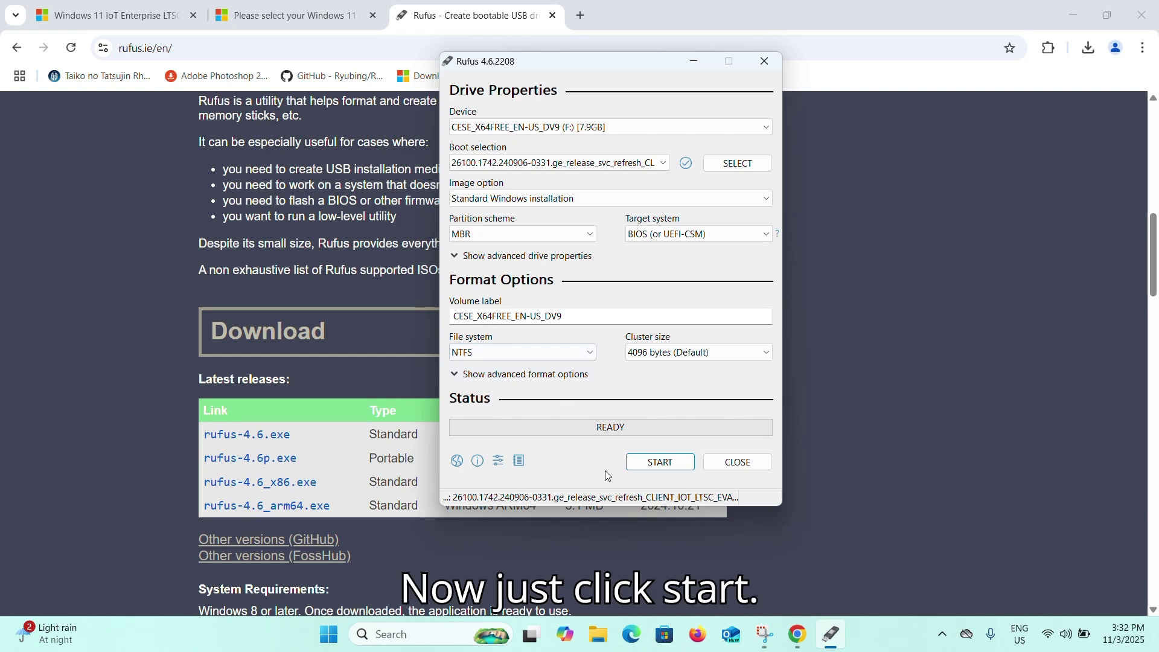
click(668, 464)
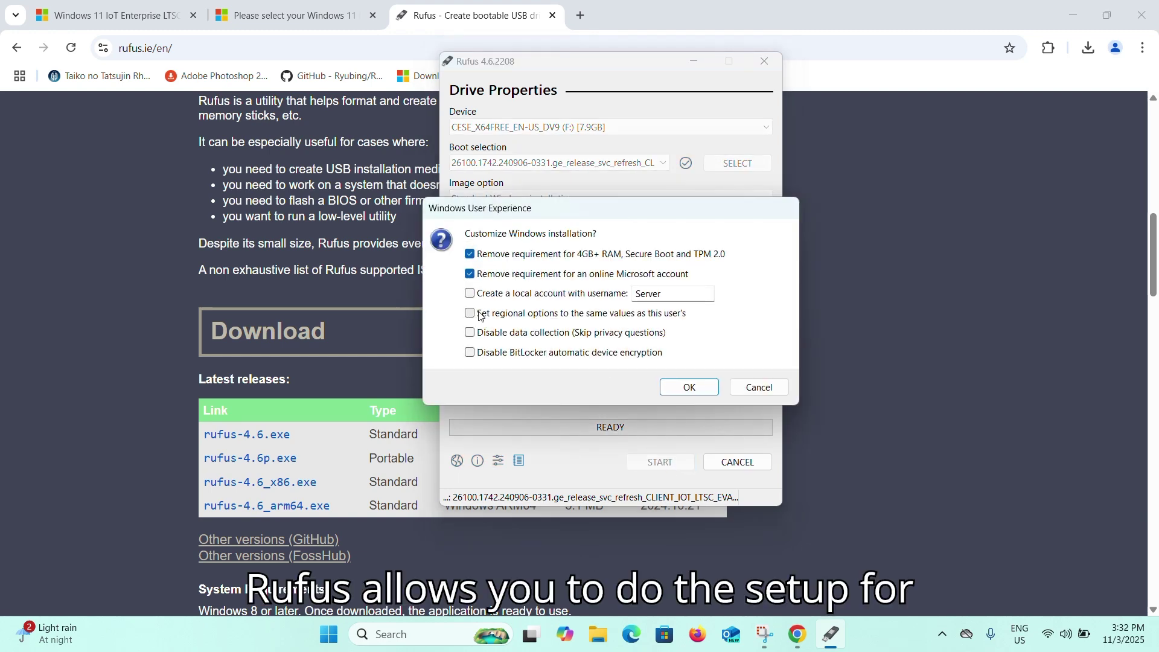
Accept the Windows User Experience options and confirm erasing the USB drive's data
click(686, 387)
click(634, 384)
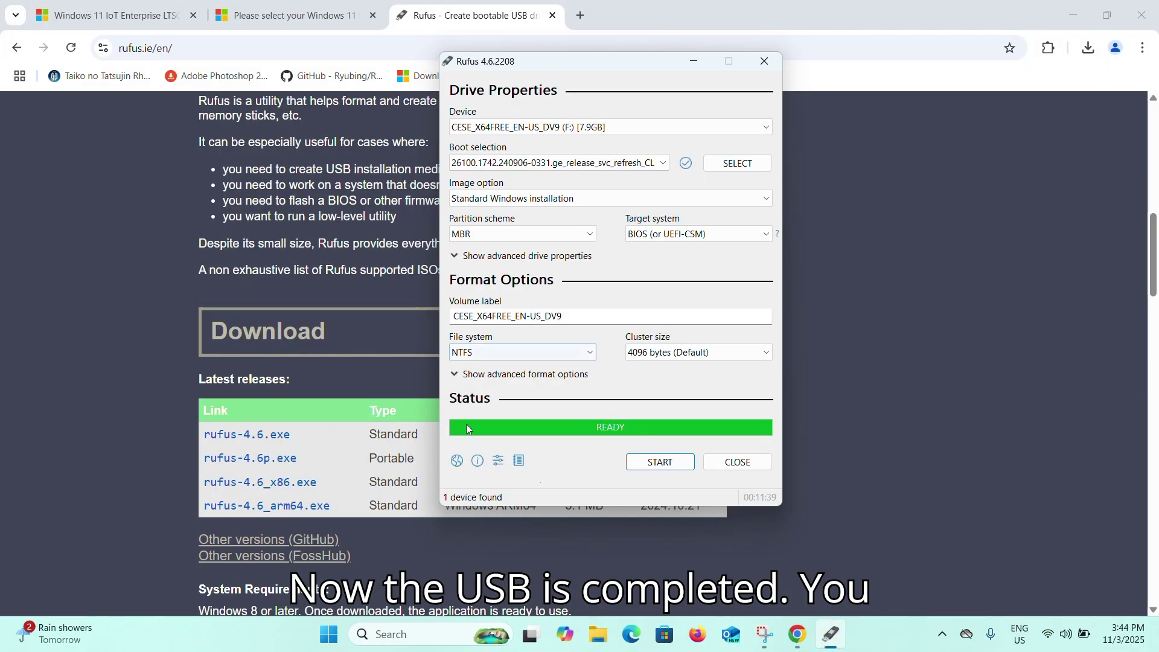
Browse the CESE_X64FREE (F:) drive showing boot, efi, sources, support, bootmgr and setup files
click(588, 650)
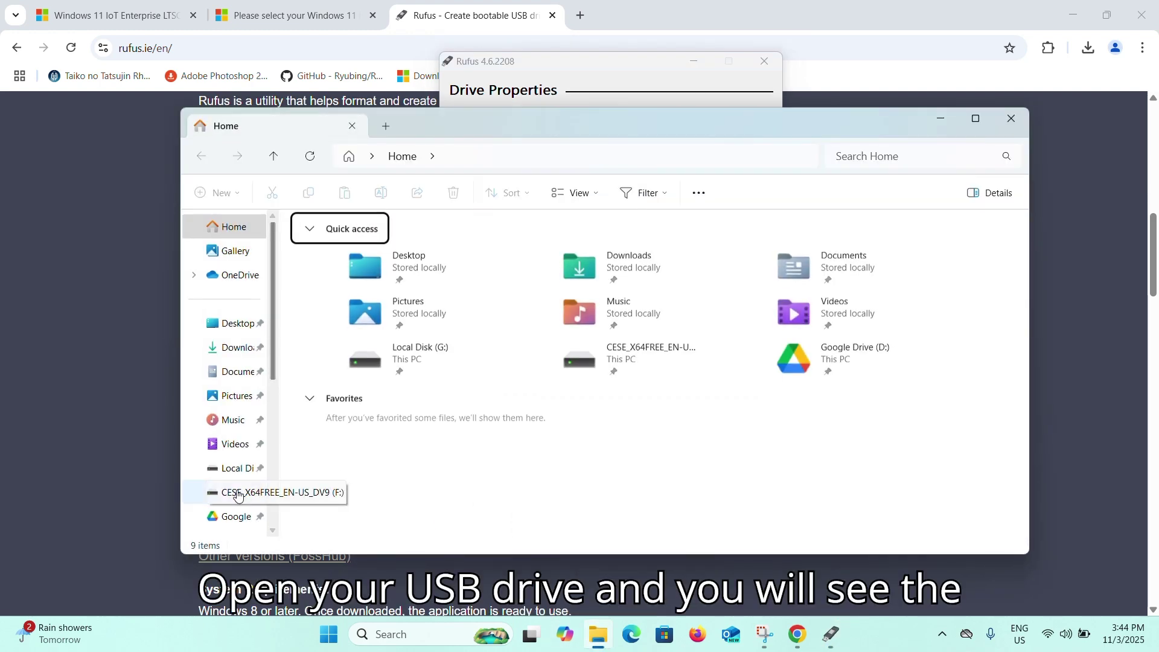
click(263, 497)
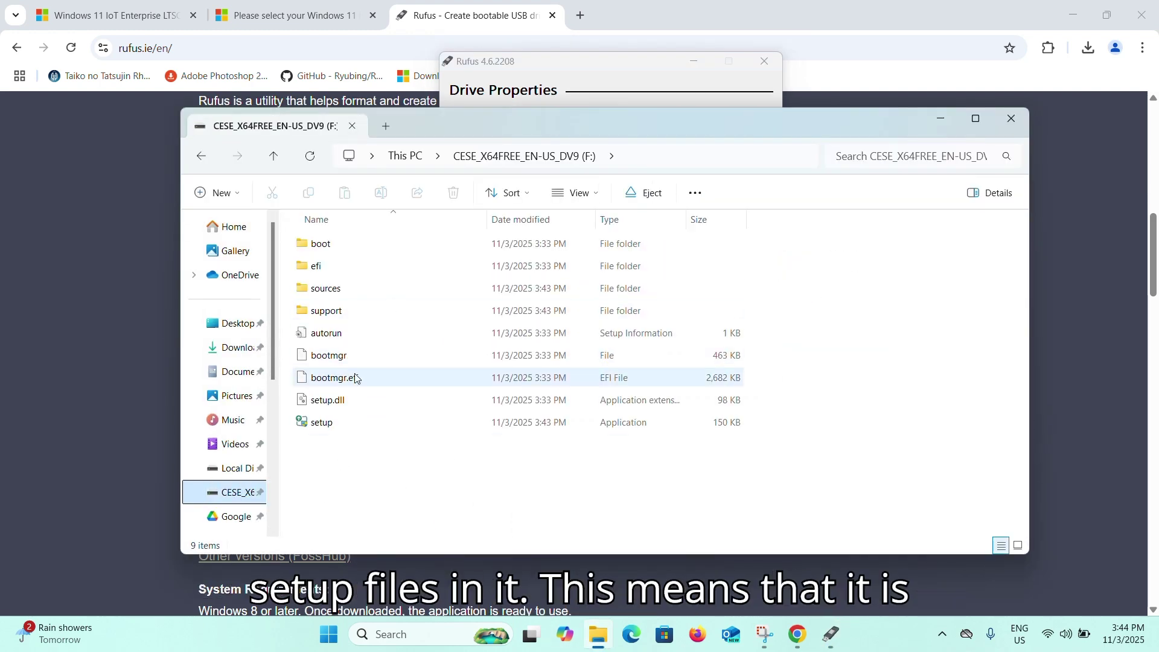
drag(623, 479, 421, 247)
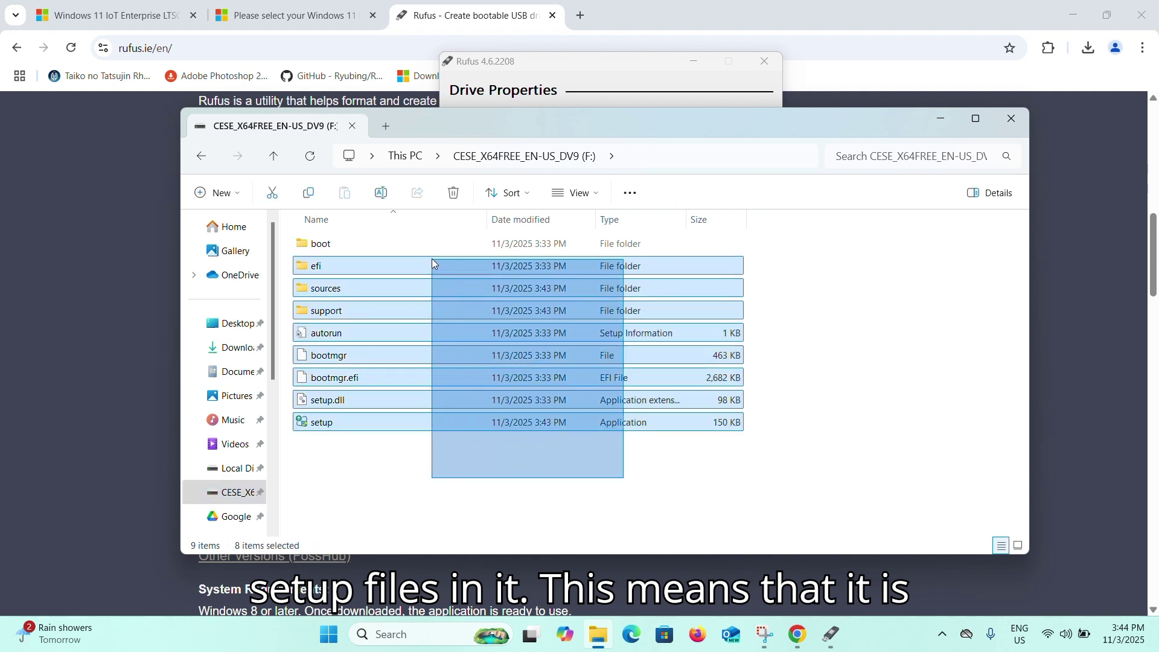
click(1002, 391)
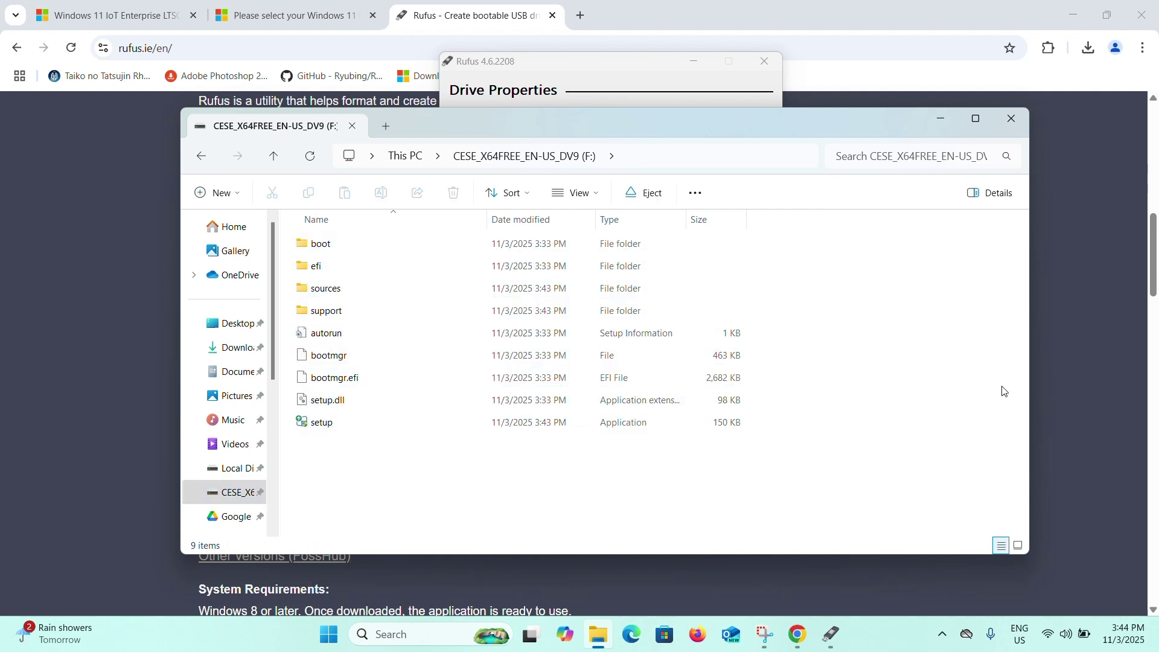